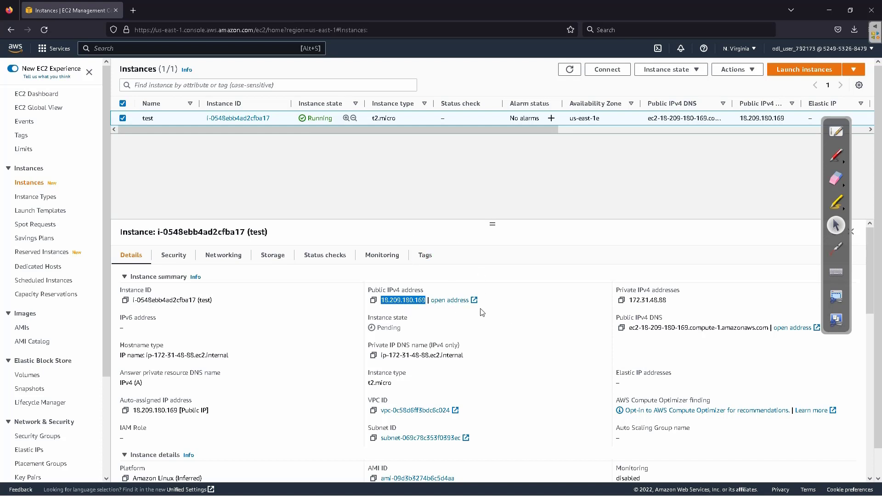
Stop the running test instance and check its public IPv4 address in the instance details.
left_click(497, 290)
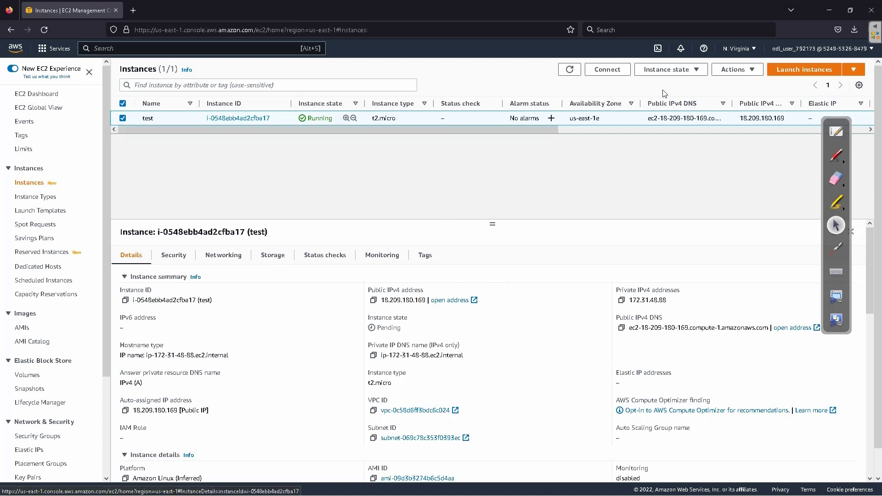
left_click(668, 69)
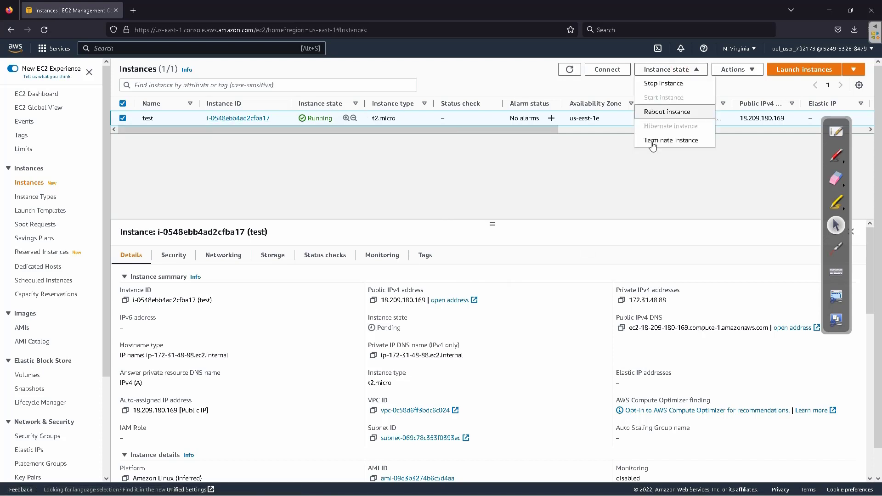
left_click(668, 83)
left_click(608, 314)
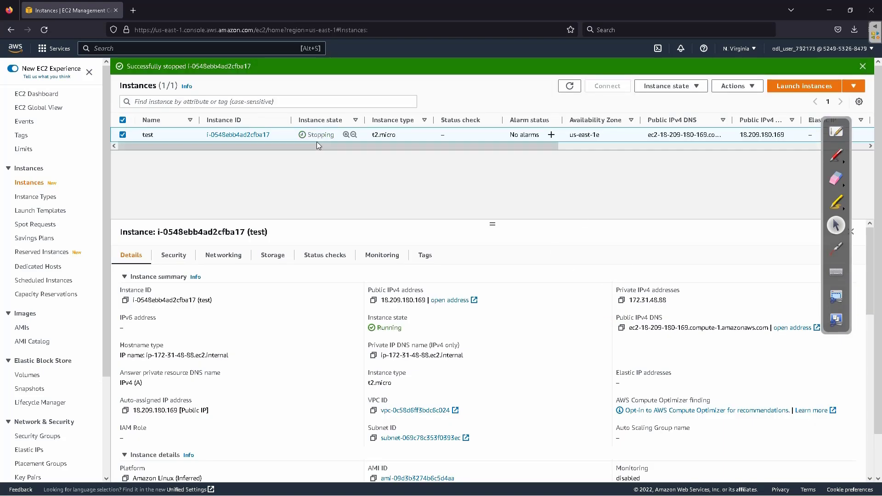
left_click_drag(326, 143, 268, 153)
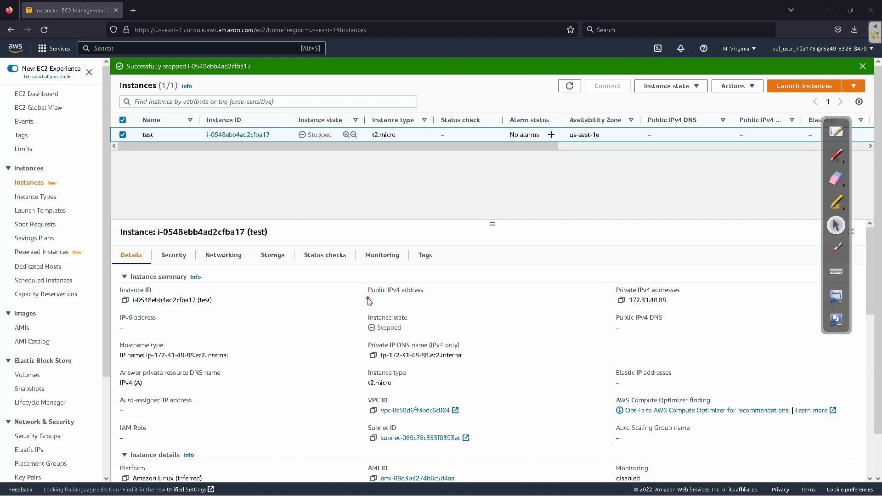
left_click_drag(369, 301, 417, 302)
left_click(417, 302)
Start the test instance again, then refresh the instance list and reselect it to check its public IPv4 address.
left_click(671, 86)
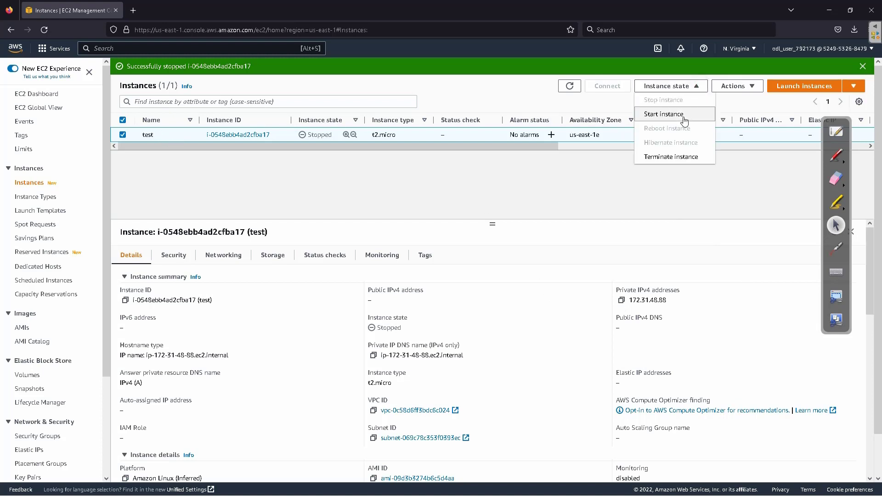
left_click(676, 116)
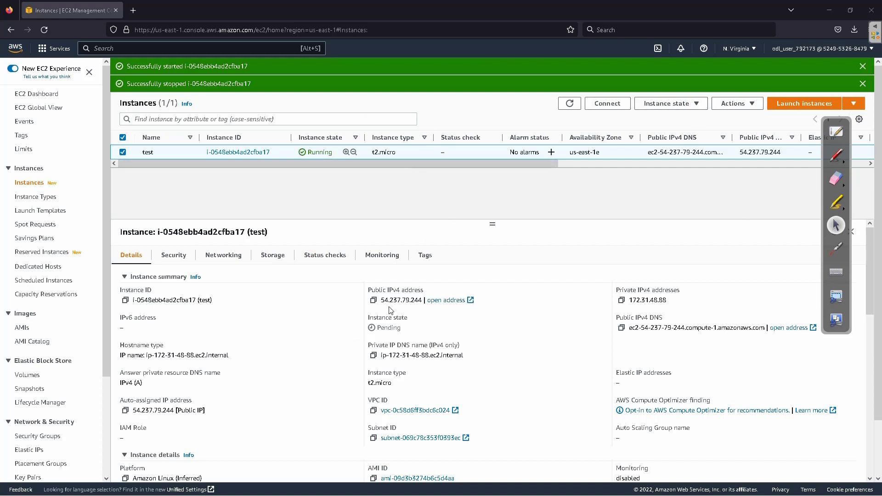
left_click_drag(380, 301, 423, 301)
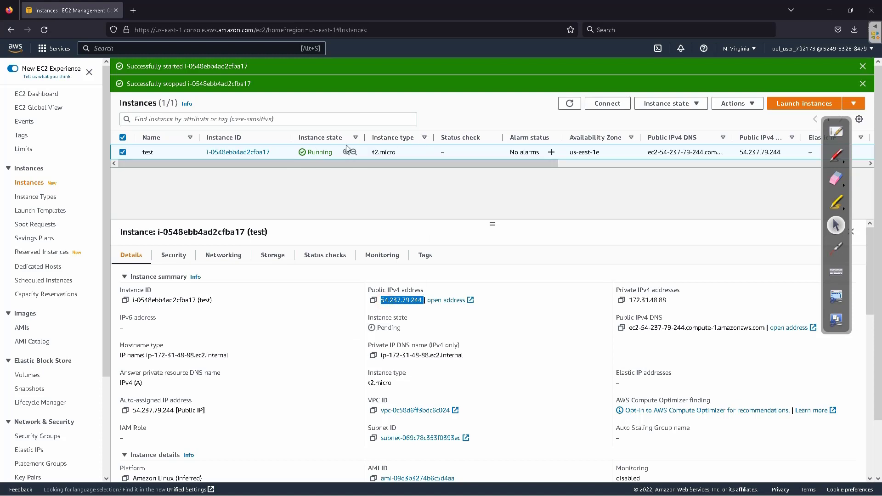
left_click(570, 106)
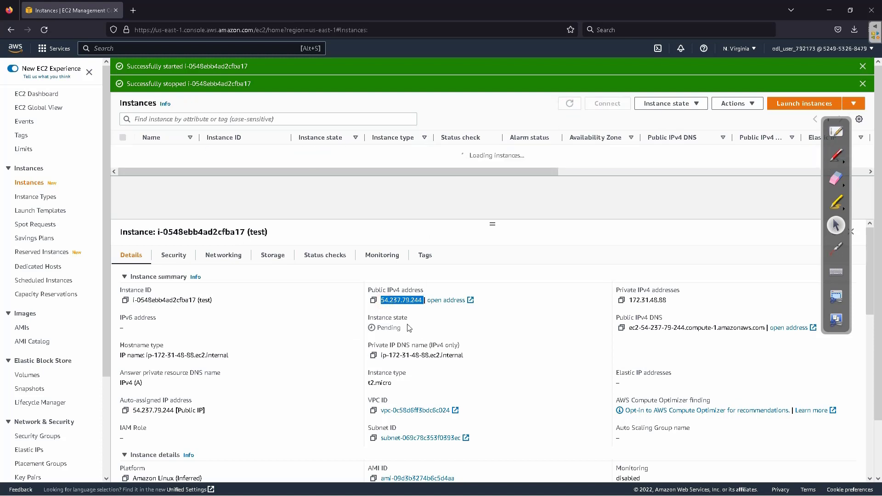
left_click(123, 152)
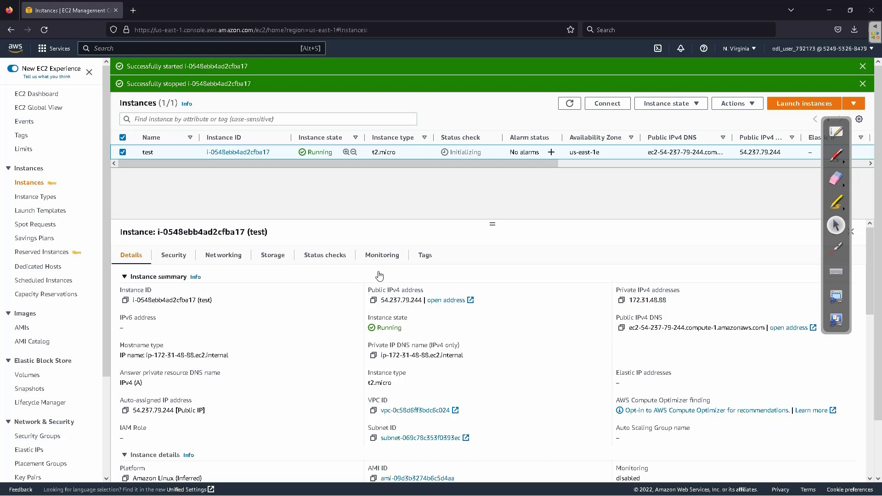
Allocate an Elastic IP address from Amazon's pool of IPv4 addresses in the us-east-1 network border group.
scroll(88, 310, "down", 3)
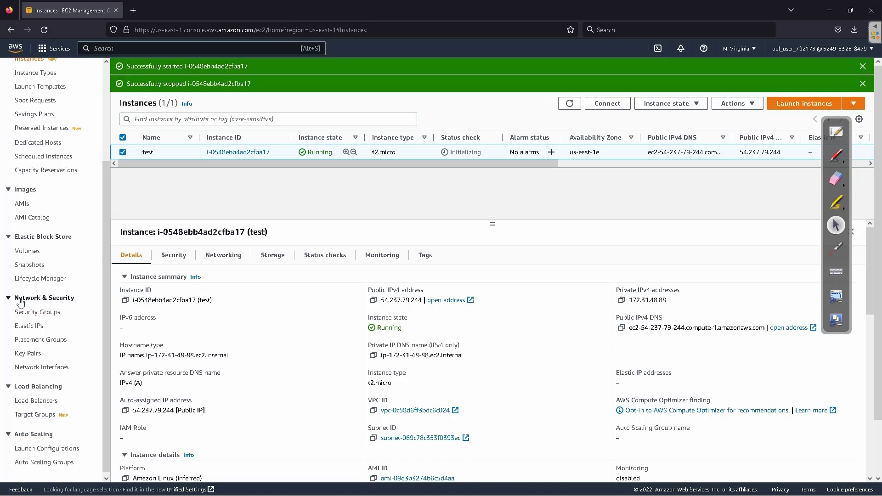
left_click(27, 326)
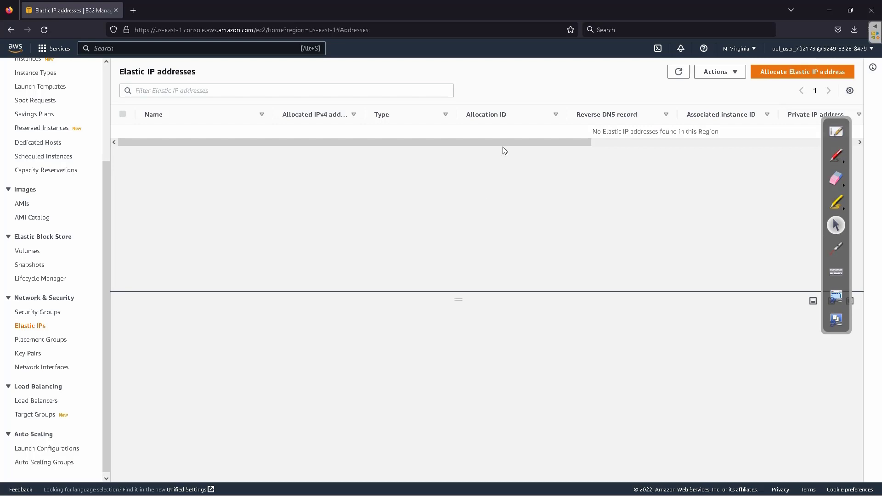
left_click(791, 76)
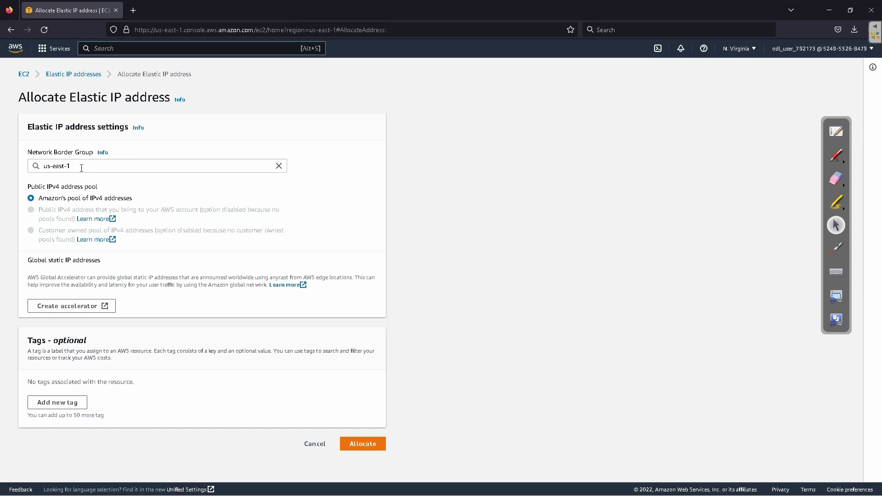
left_click(355, 442)
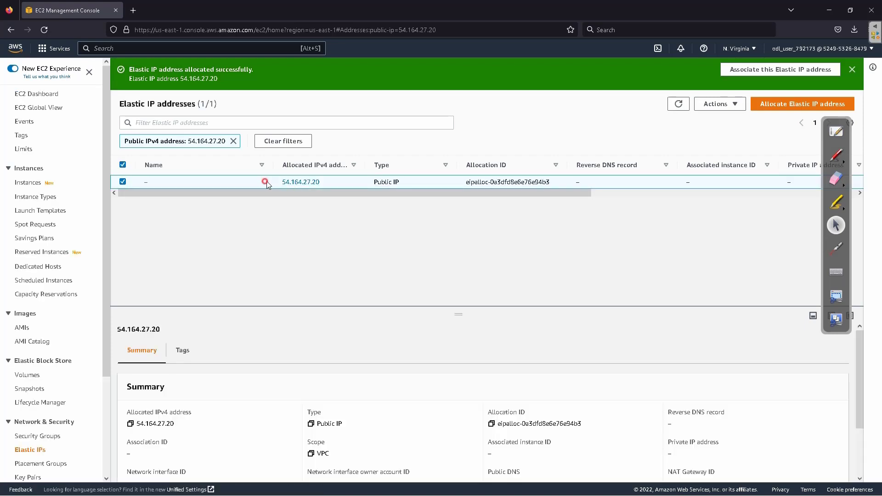
left_click_drag(266, 181, 329, 183)
Associate the newly allocated Elastic IP address with the running instance i-0548ebb4ad2cfba17 (test).
left_click(737, 109)
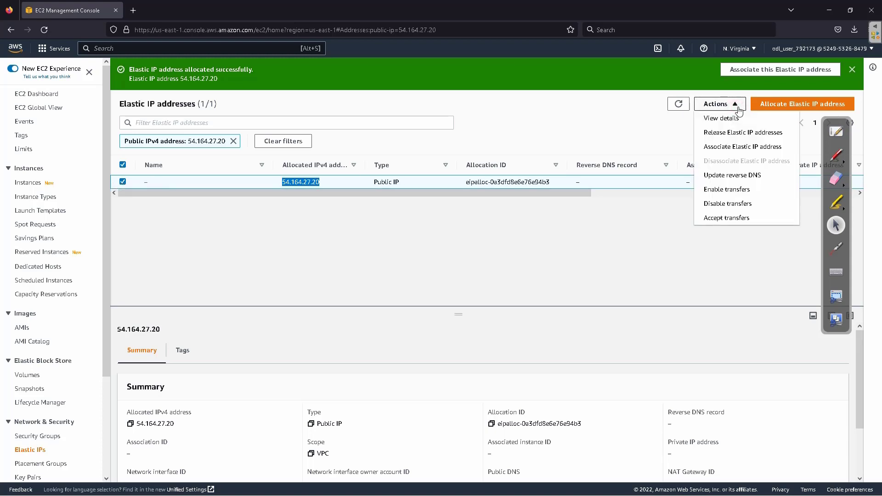
left_click(753, 147)
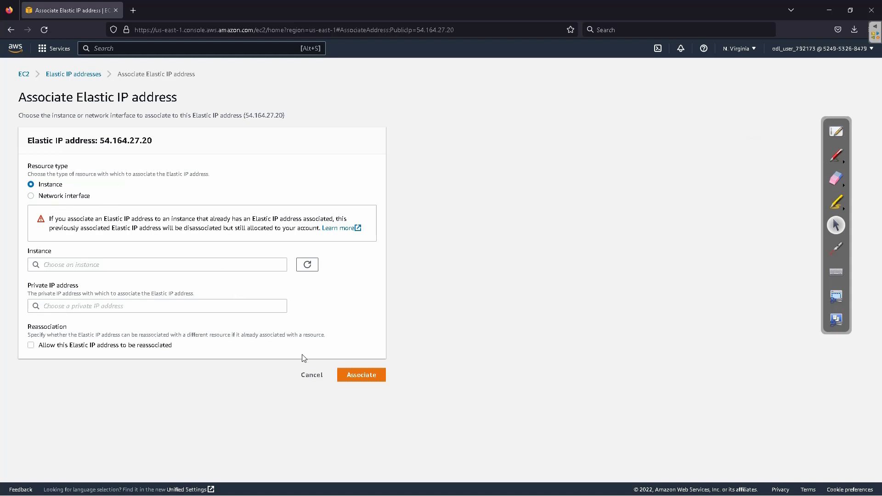
left_click(371, 382)
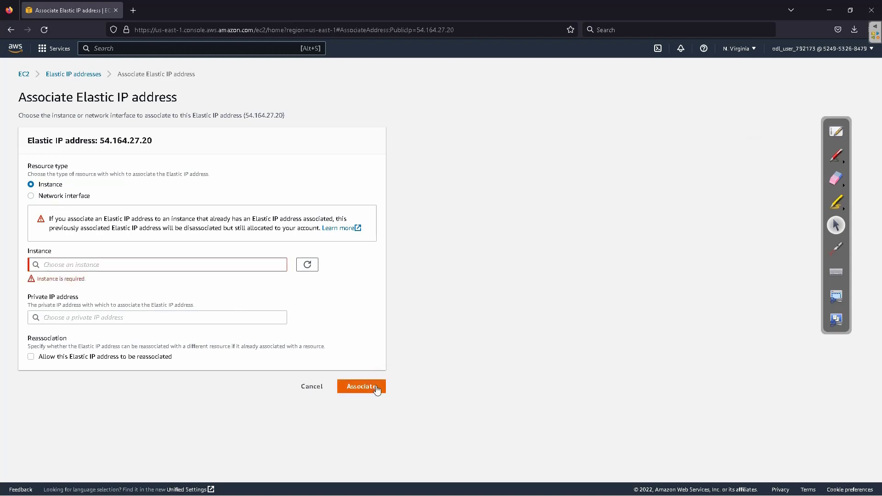
left_click(219, 266)
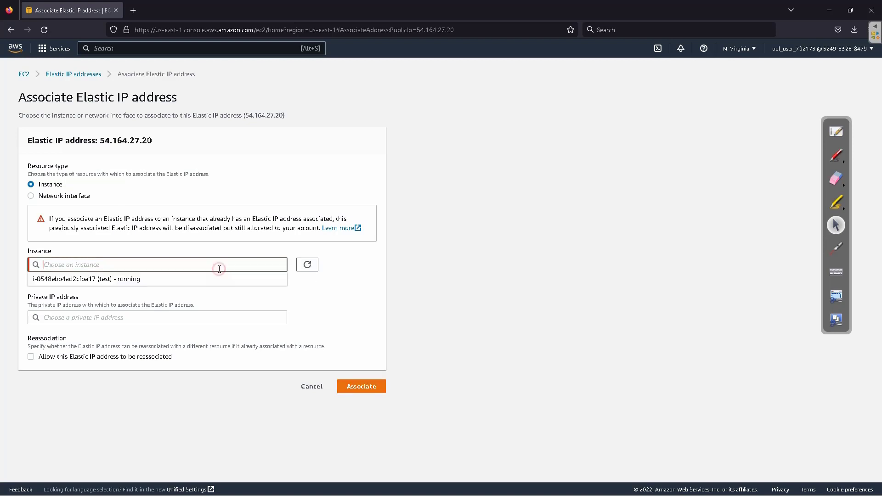
left_click(88, 280)
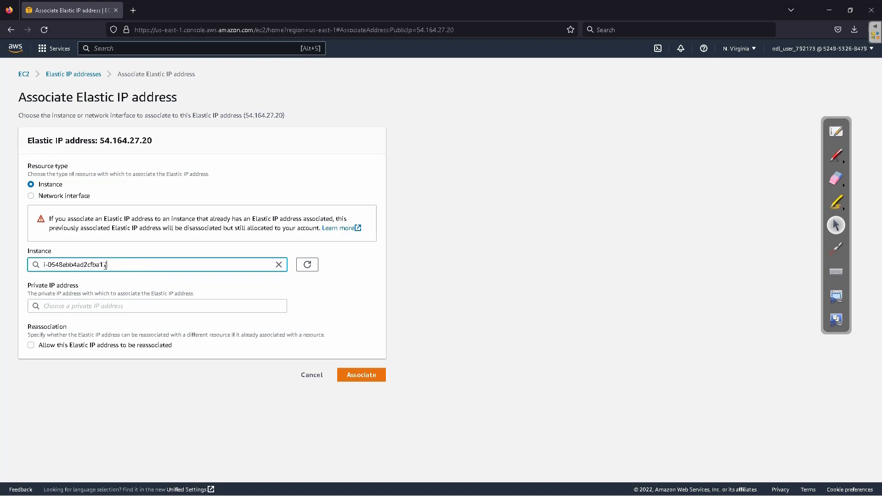
left_click(279, 264)
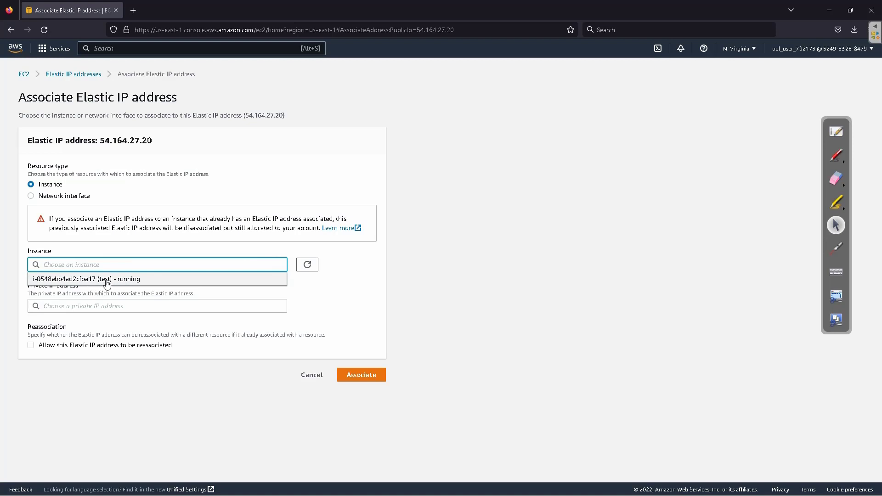
left_click(124, 279)
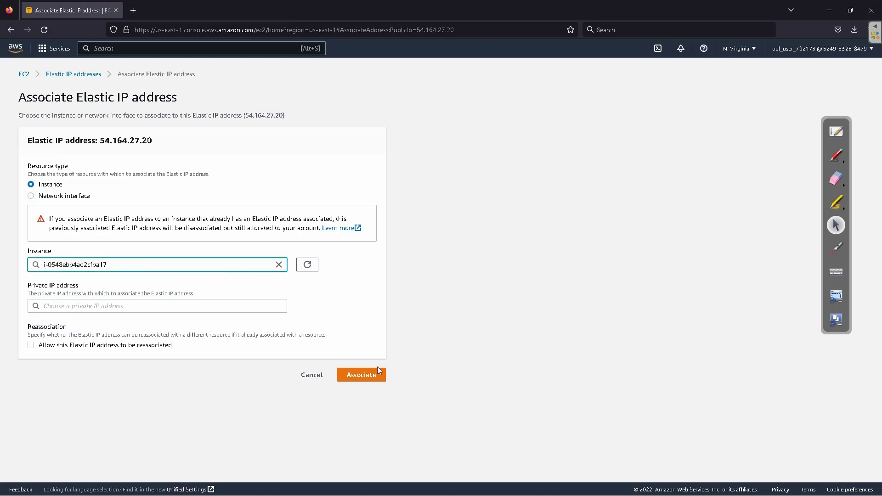
left_click(360, 374)
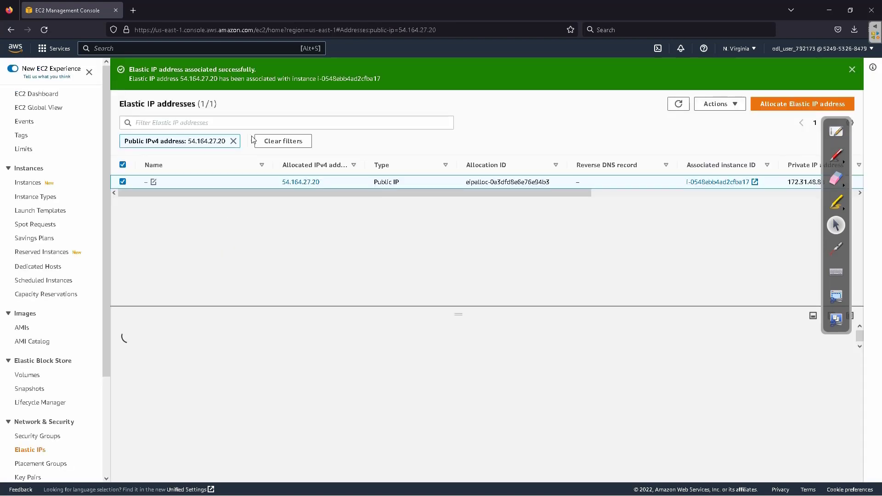
Return to the instance list, stop the test instance with its Elastic IP attached, and check its public IPv4 address.
left_click(30, 183)
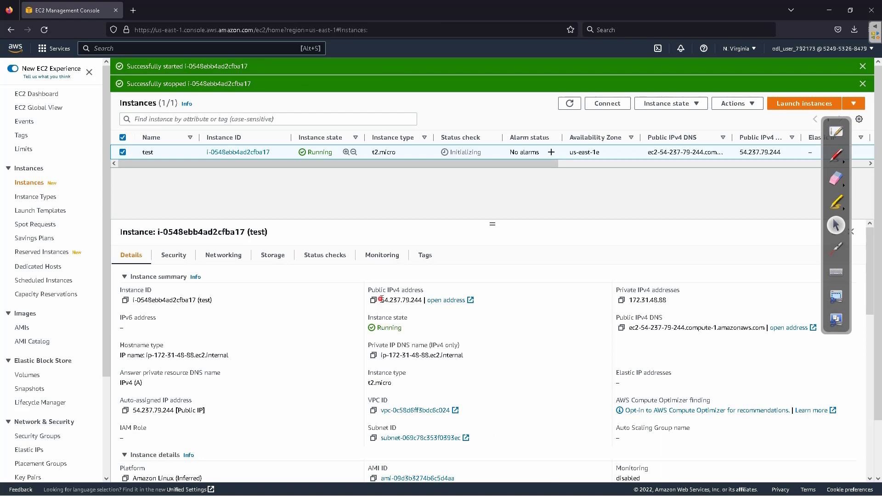
left_click_drag(380, 301, 426, 301)
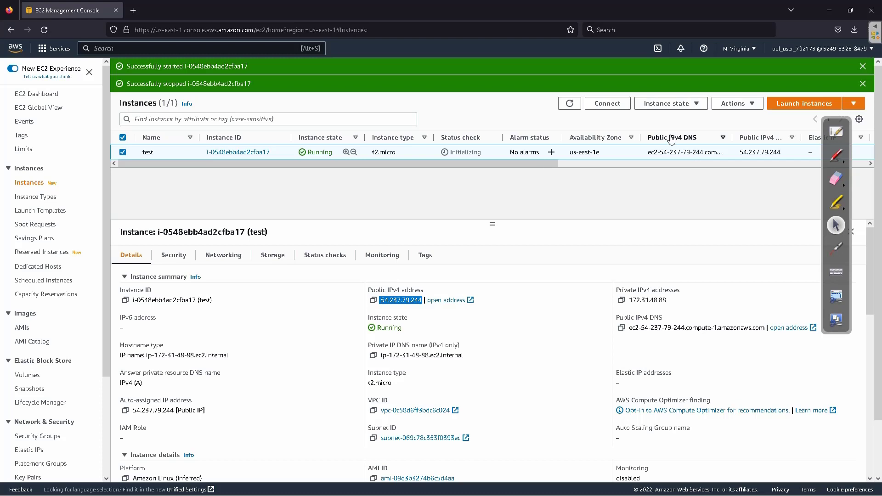
left_click(697, 104)
left_click(695, 119)
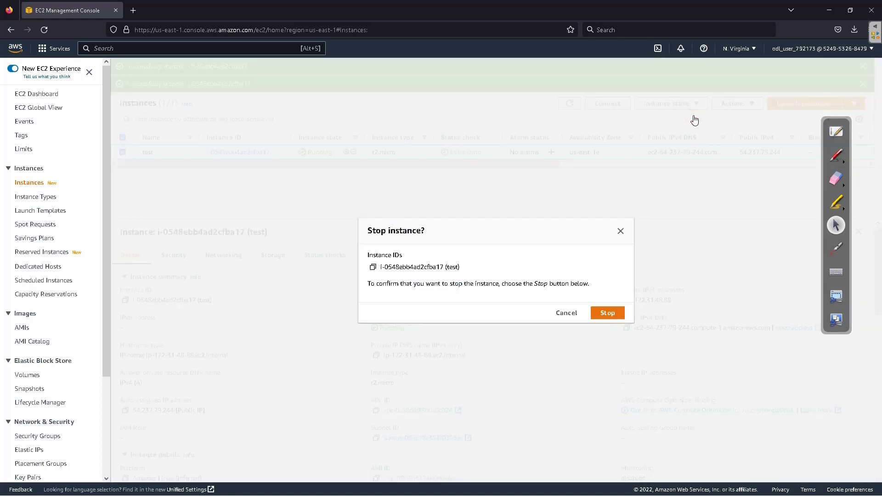
left_click(607, 313)
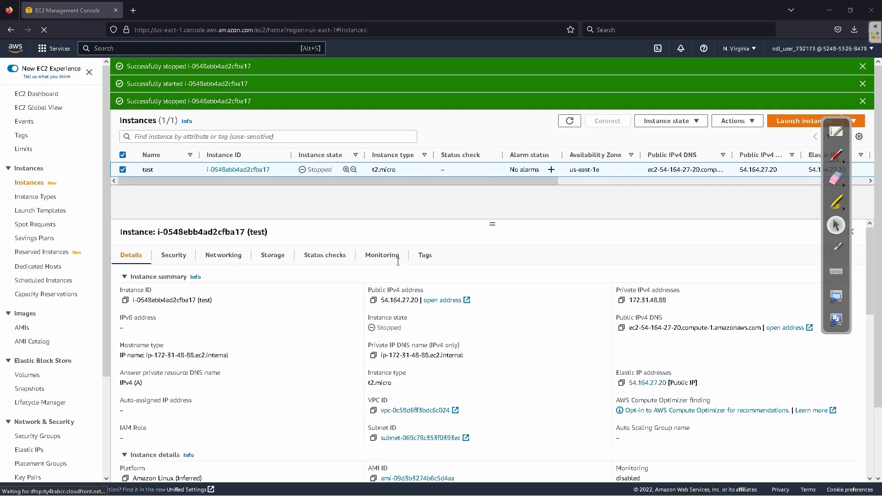
double_click(384, 300)
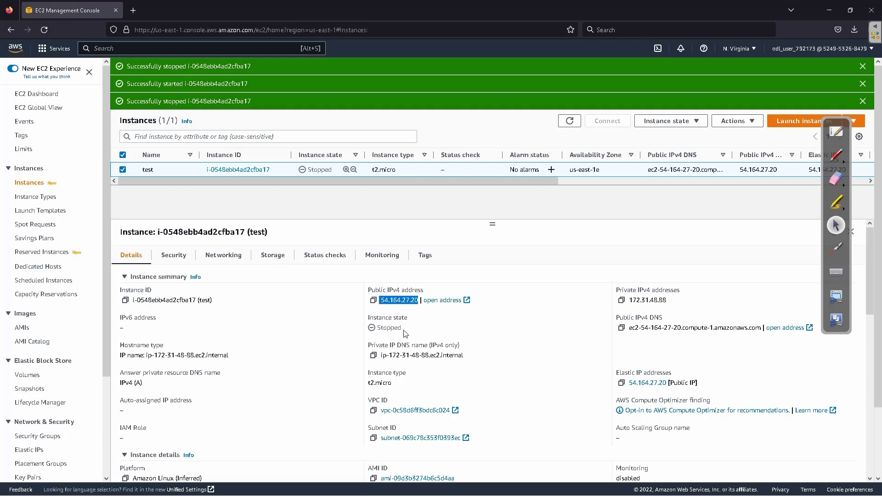
Start the stopped test instance, refresh the list and reselect it to compare its public IPv4 and Elastic IP addresses.
left_click(664, 121)
left_click(657, 148)
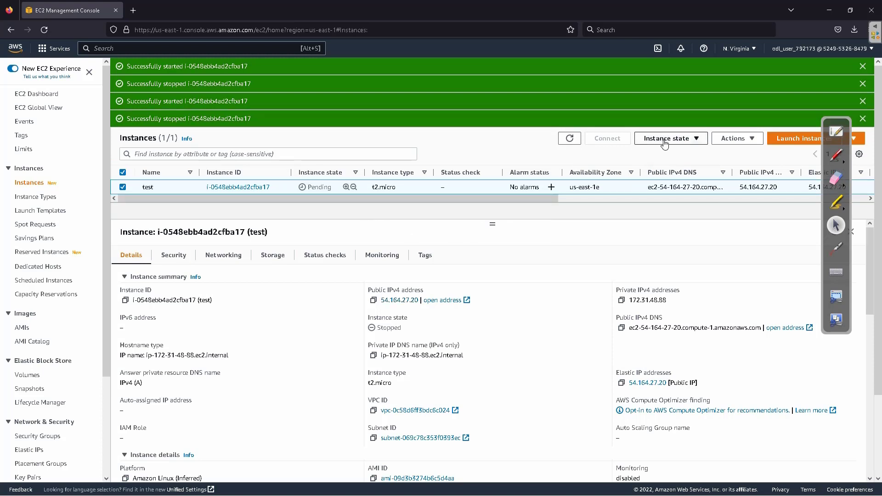
left_click(569, 138)
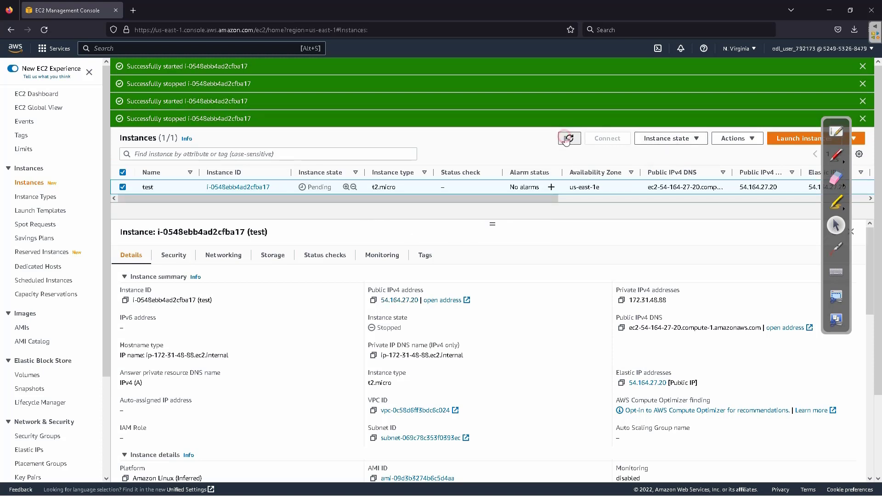
left_click(123, 187)
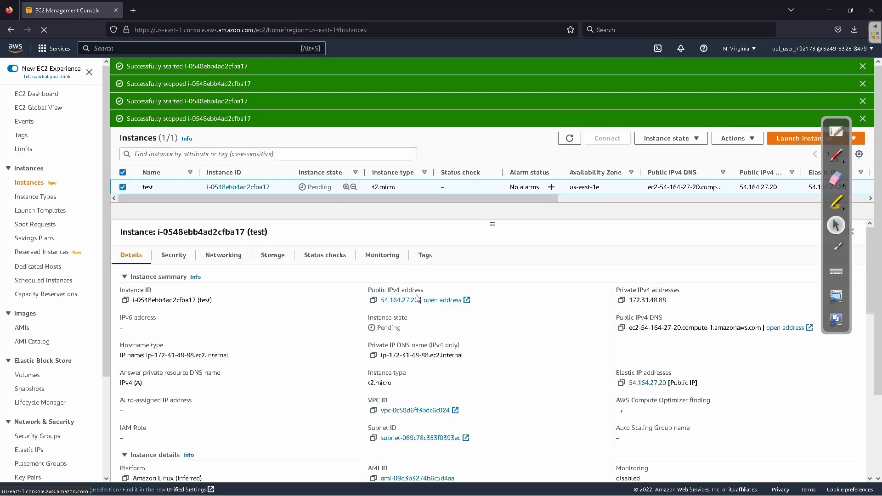